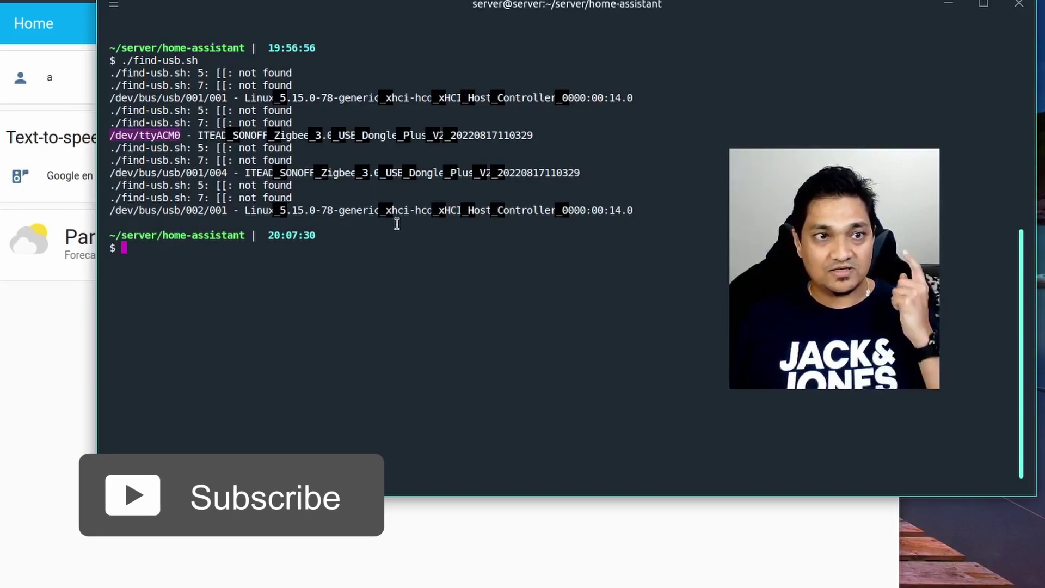
Open docker-compose.yaml in vim, examine the /dev/ttyACM0:/dev/ttyACM0 device mapping for the home-assistant service, and close the file
text(vim)
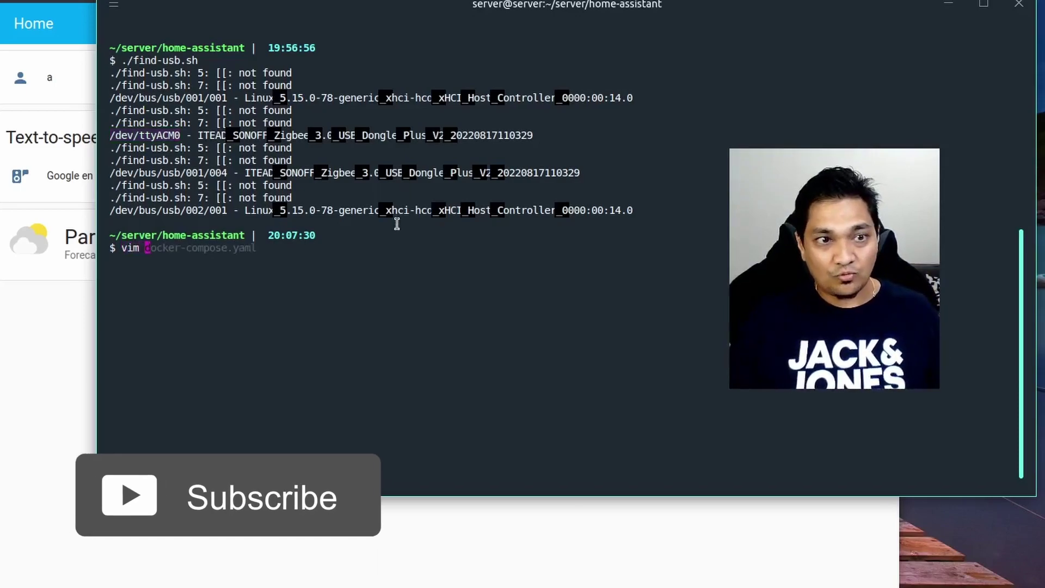
key(Right)
key(Return)
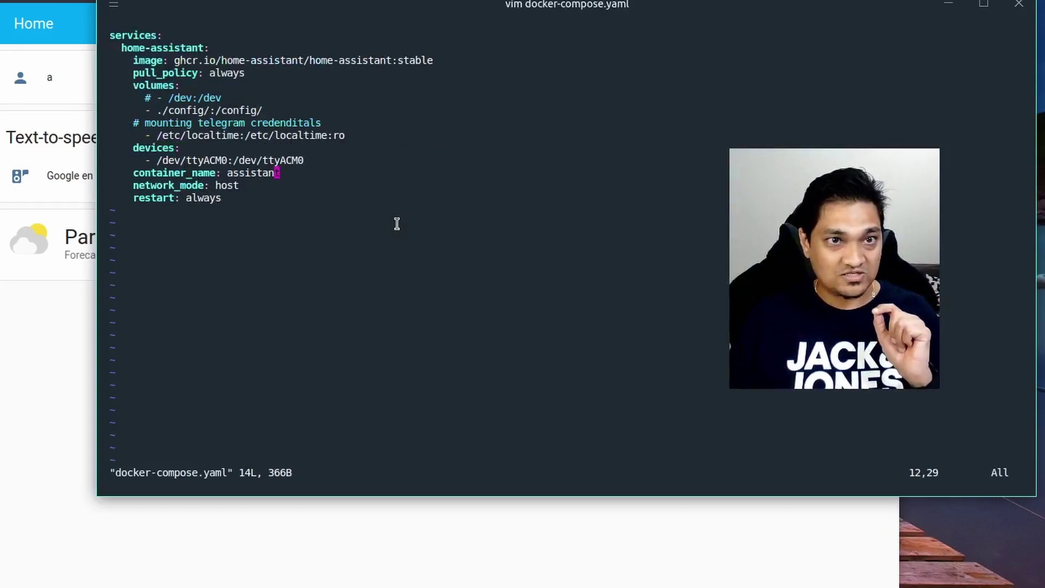
drag(138, 160, 336, 154)
click(201, 160)
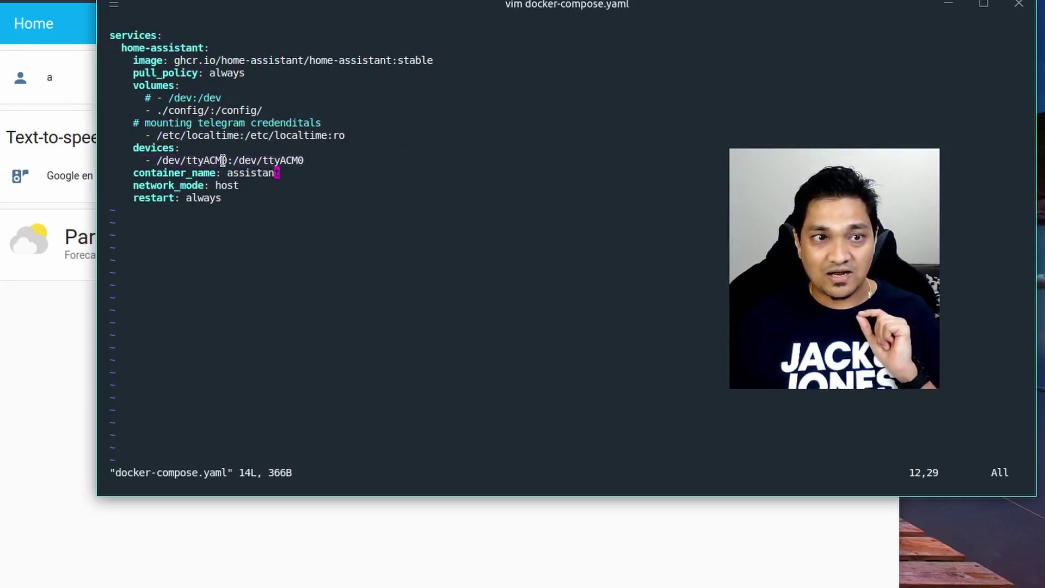
drag(228, 160, 154, 161)
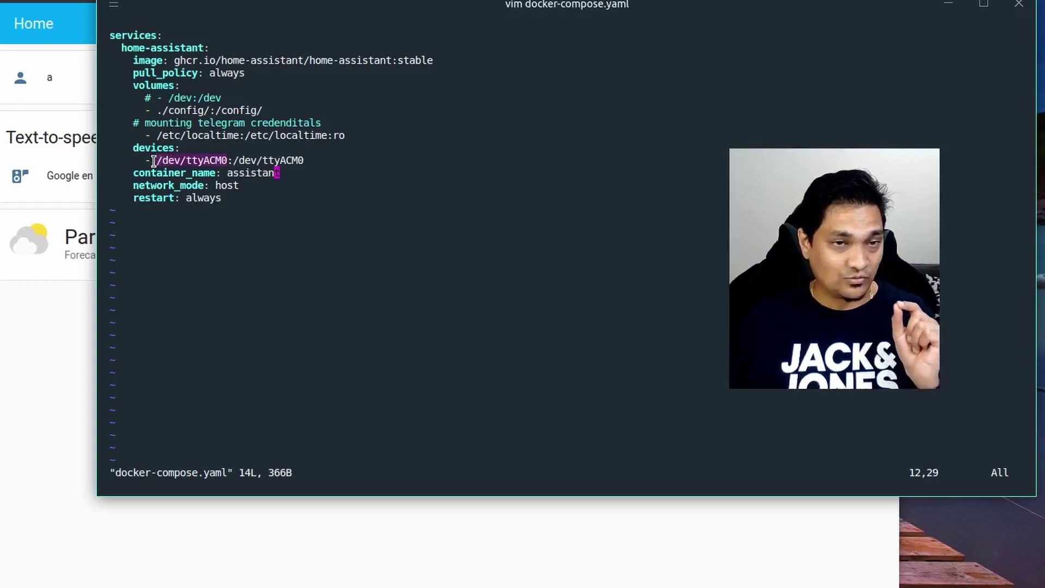
drag(233, 159, 304, 158)
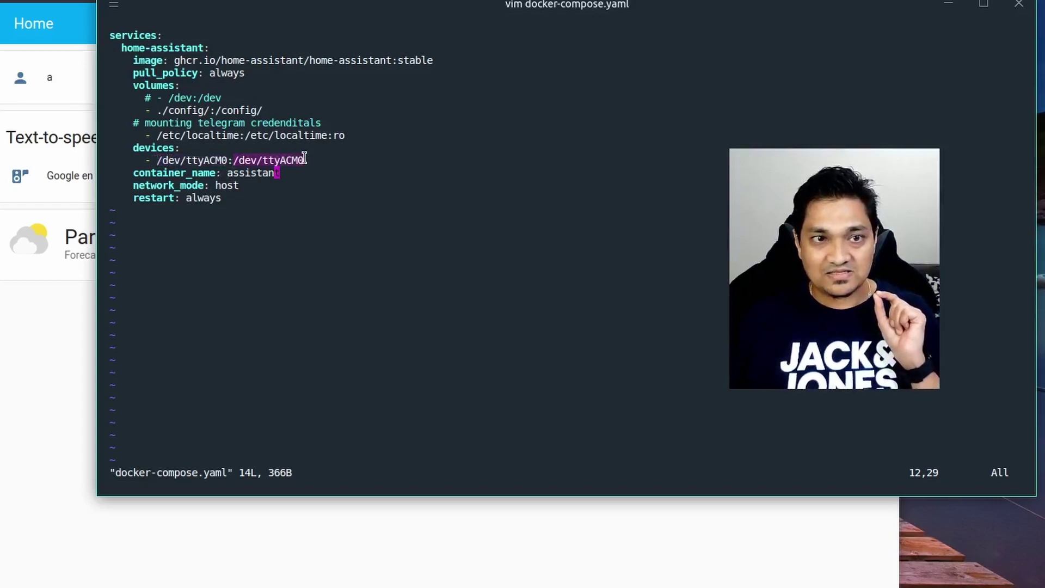
drag(134, 147, 179, 148)
drag(317, 160, 92, 159)
click(397, 176)
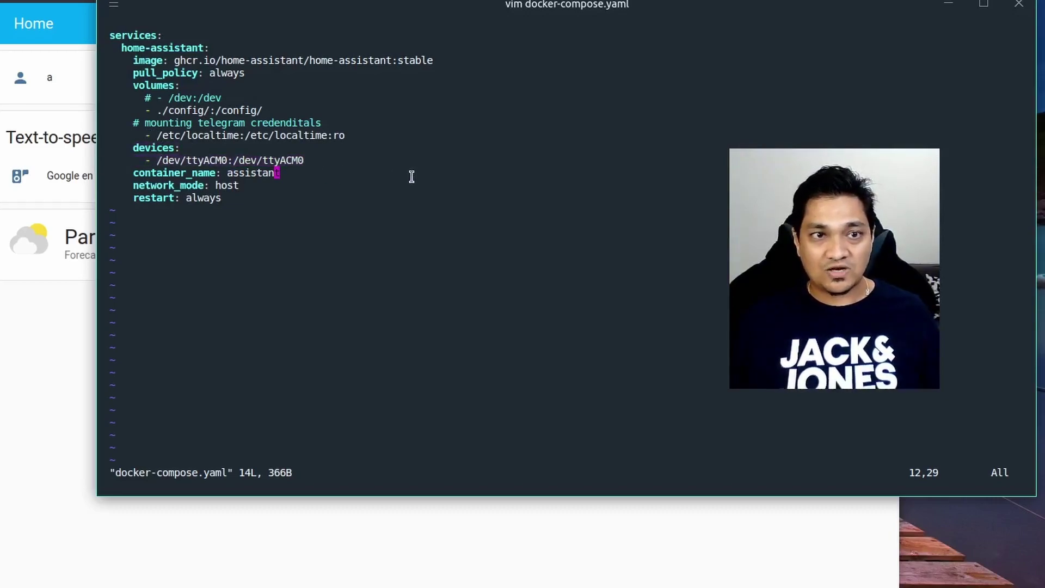
text(:wq)
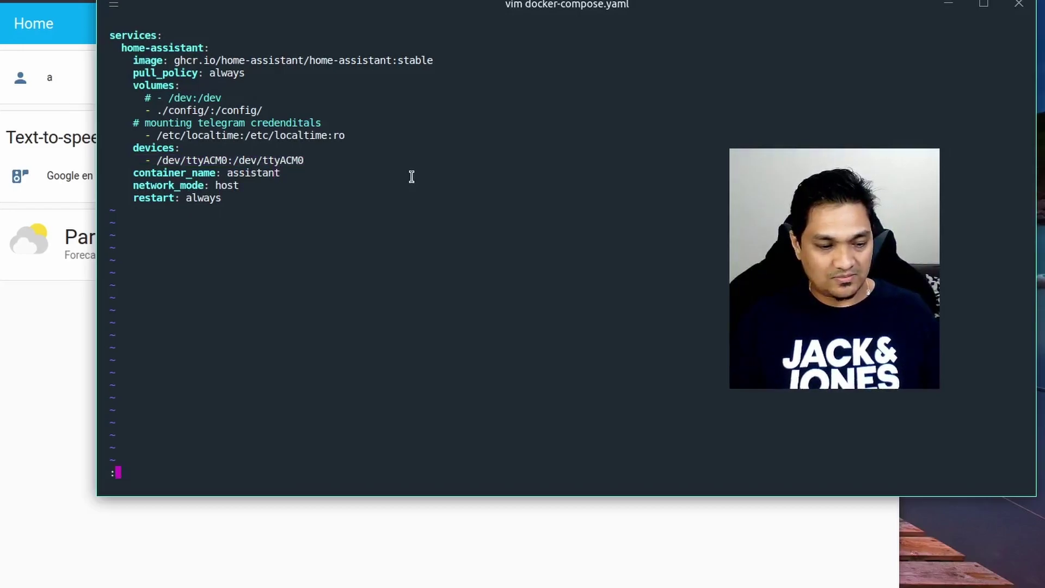
key(Return)
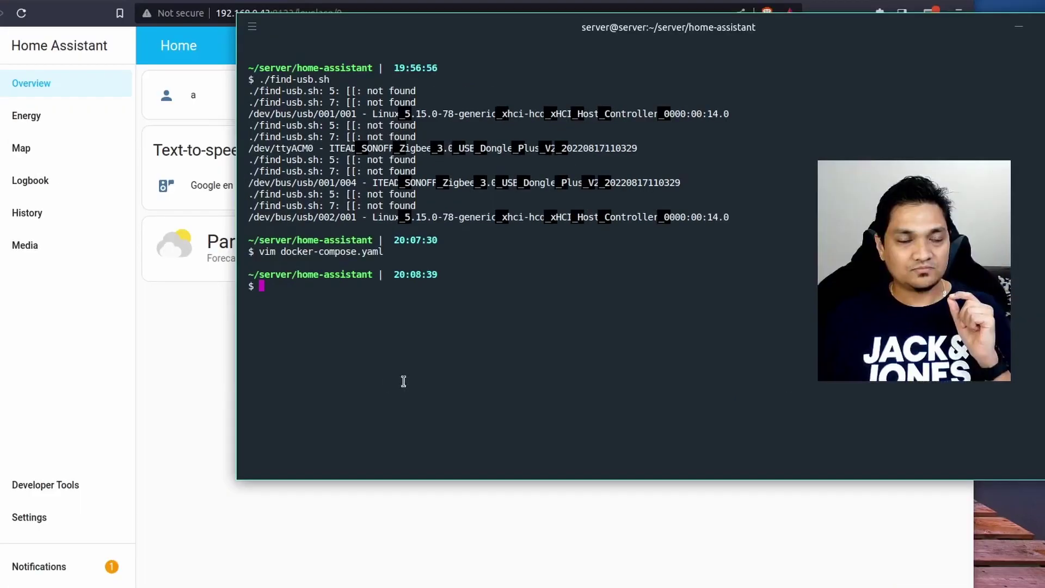
Switch to Home Assistant in the browser and start setting up the Zigbee integration from Devices & Services
click(185, 371)
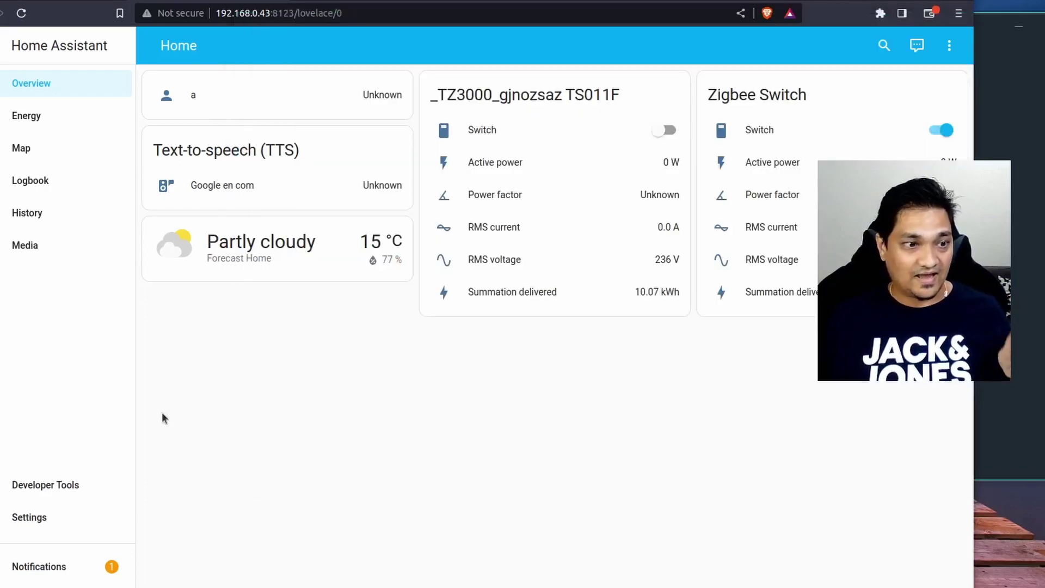
click(24, 517)
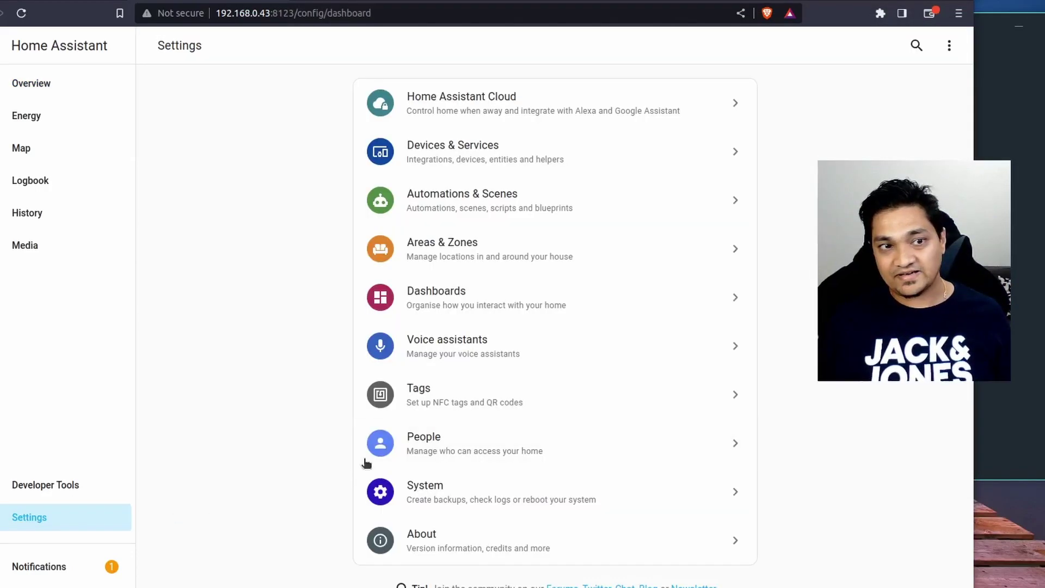
click(527, 146)
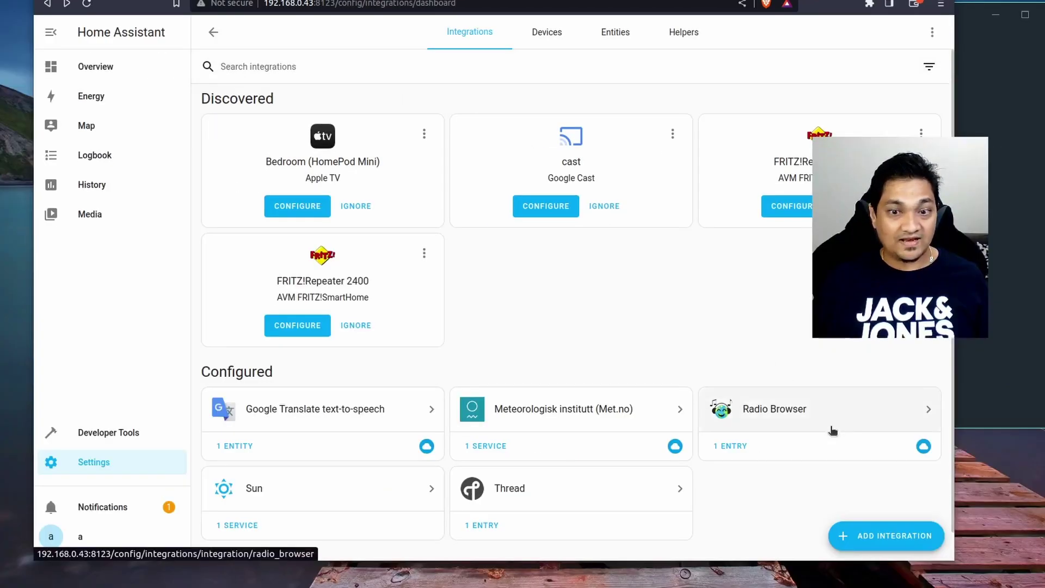
click(870, 535)
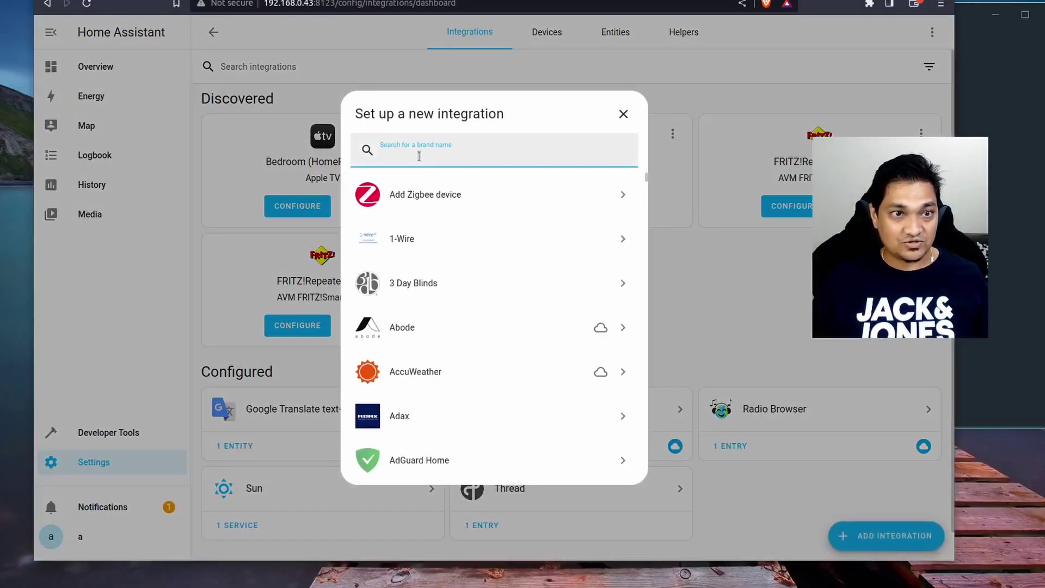
click(424, 197)
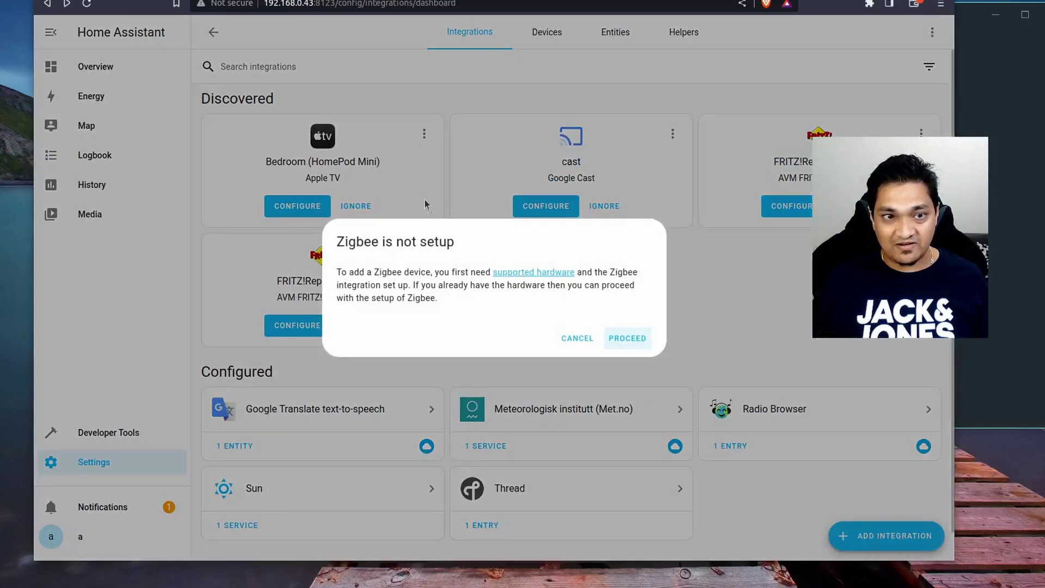
click(640, 340)
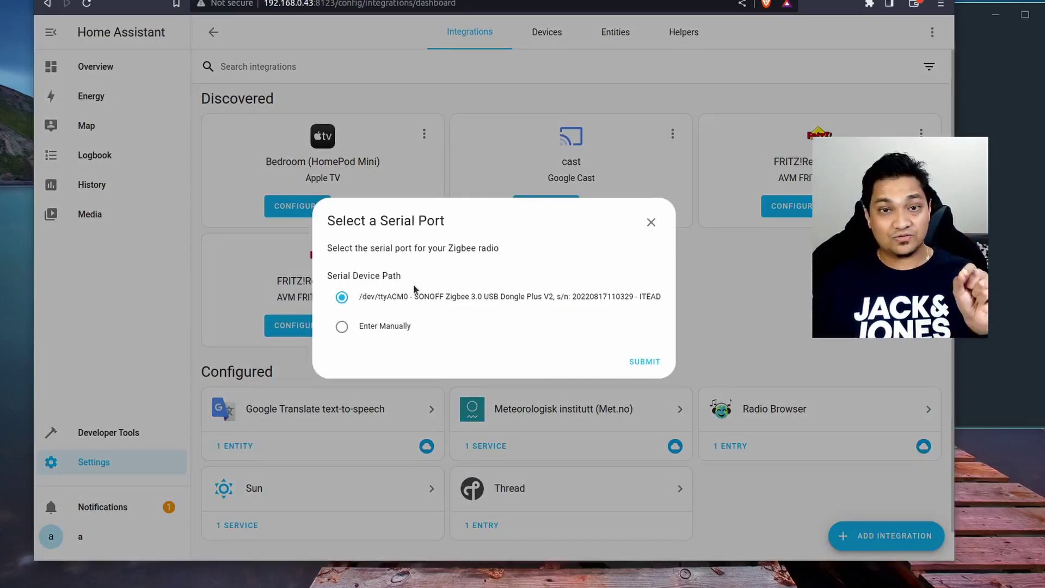
Set up the SONOFF Zigbee dongle on serial port /dev/ttyACM0, erasing its network settings and creating a new network
click(645, 361)
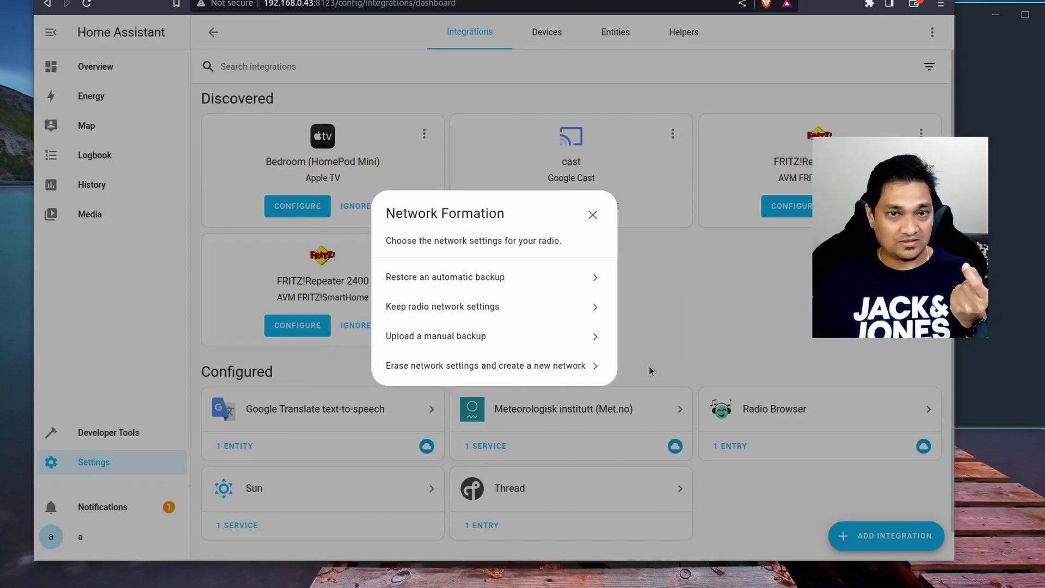
click(562, 371)
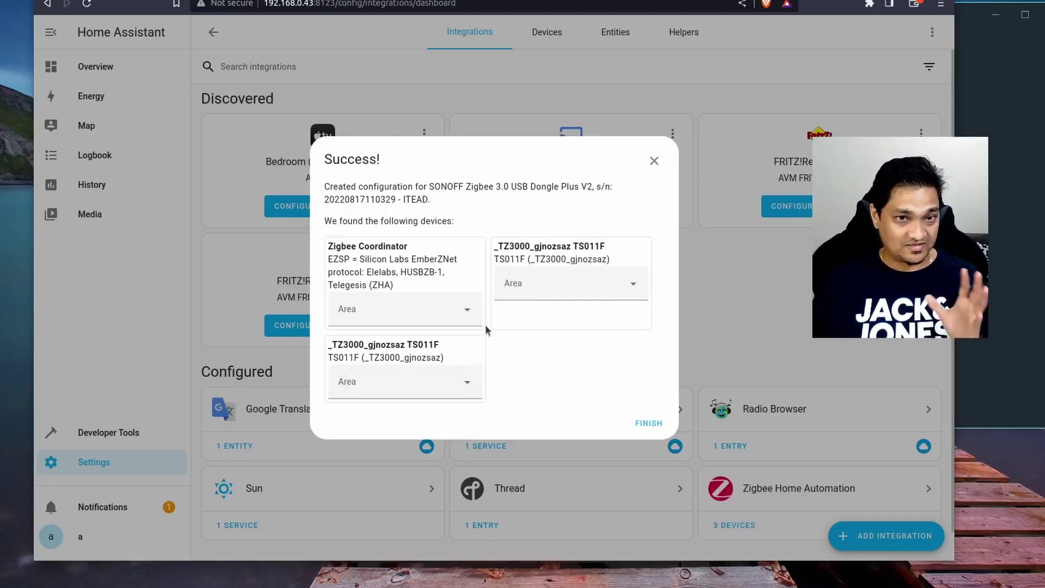
click(646, 424)
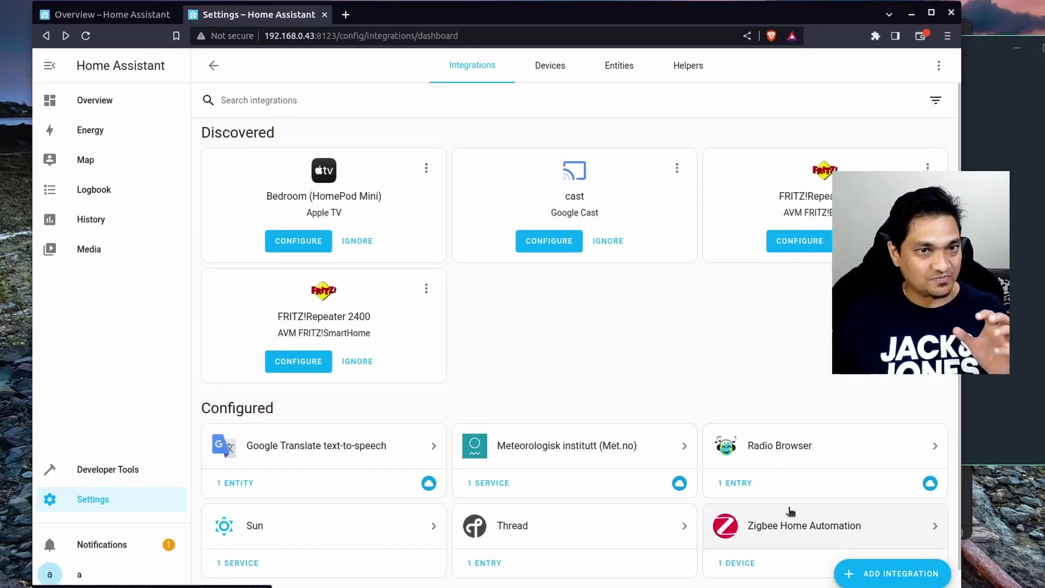
Open the configuration of the Zigbee Home Automation integration and search for a new Zigbee device to pair
click(802, 537)
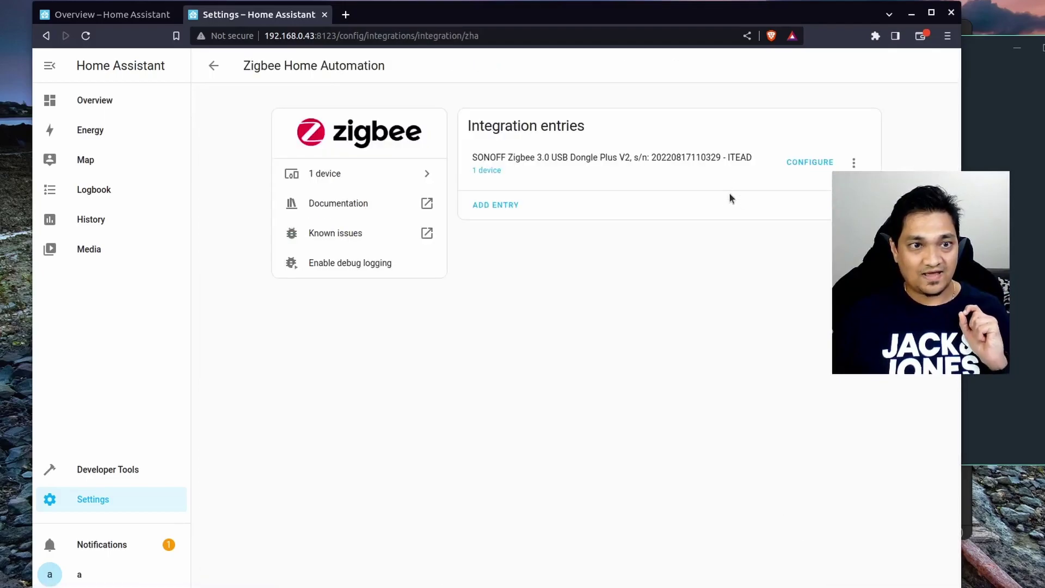
click(795, 162)
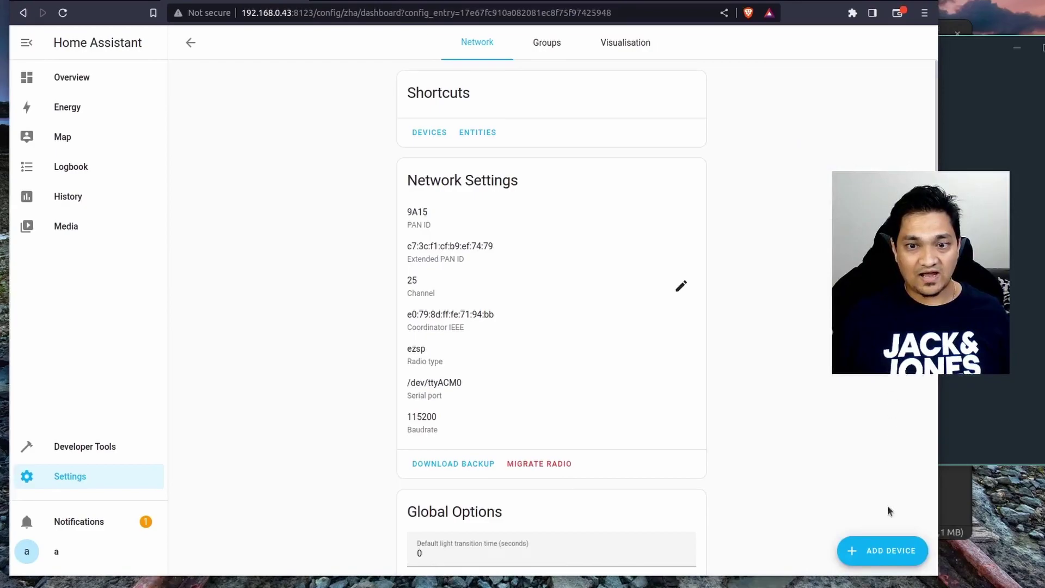
click(885, 551)
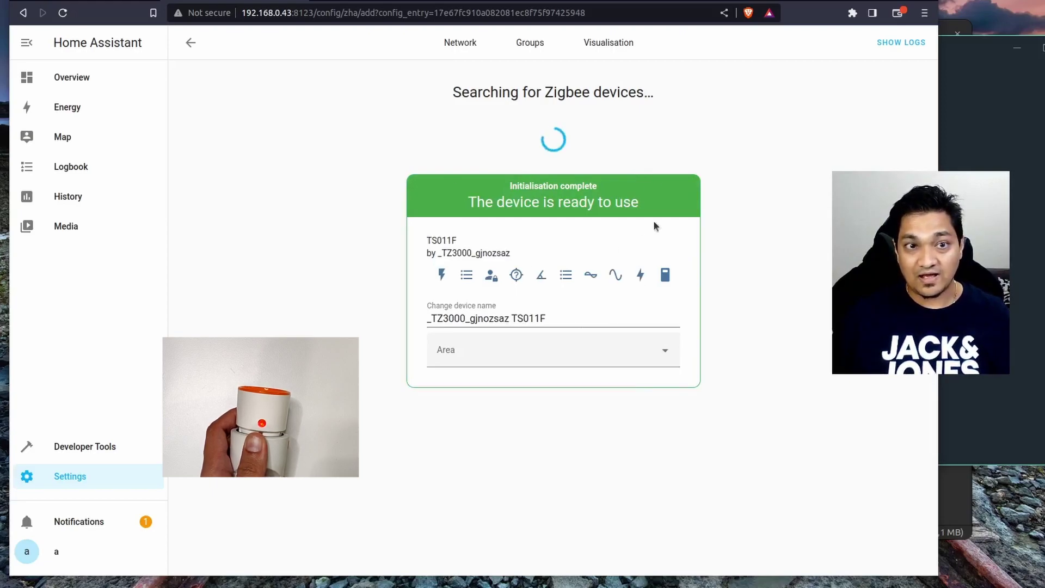
Rename the newly paired TS011F device to Switch
triple_click(517, 318)
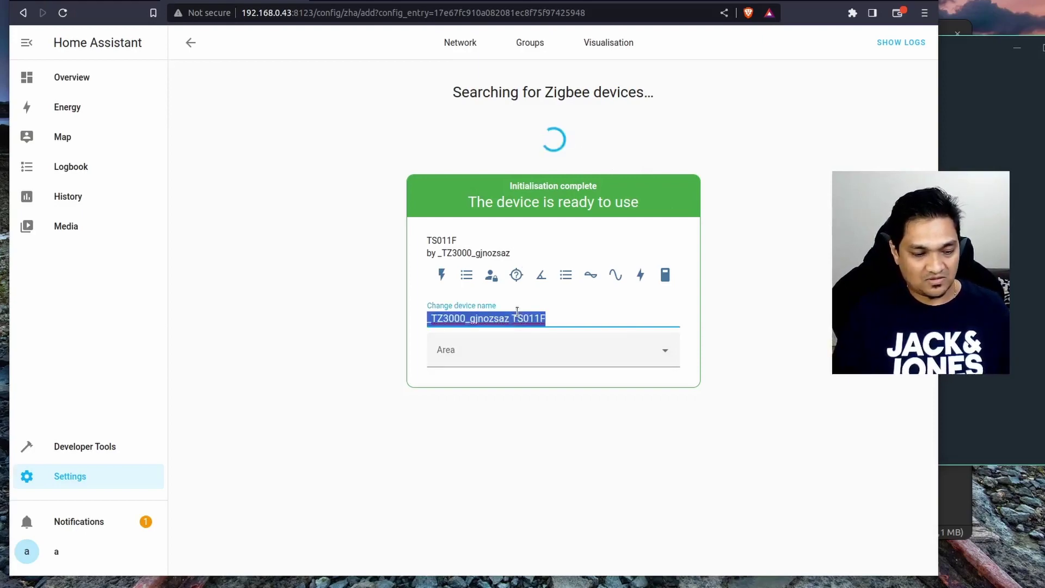
text(Switch)
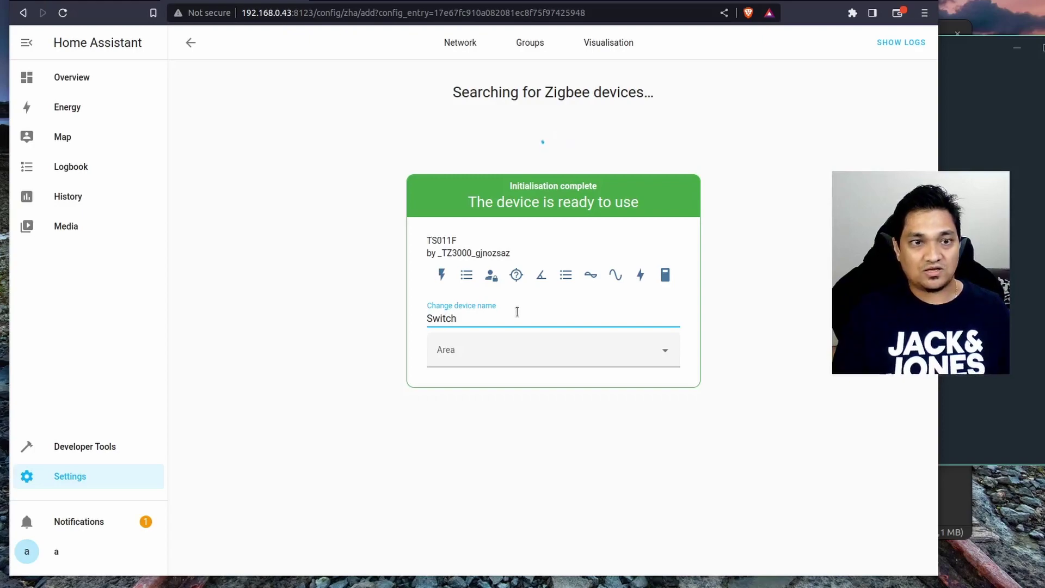
click(824, 302)
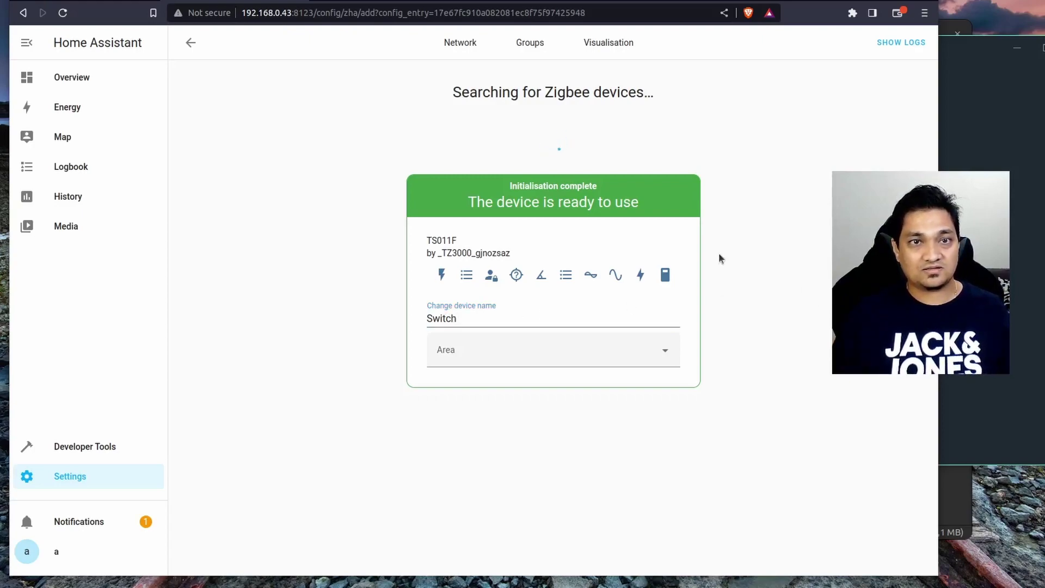
Download a backup of the Zigbee network and save it in Downloads as ZHA backup 2023-08-09T20-12-40.806Z.json
click(183, 44)
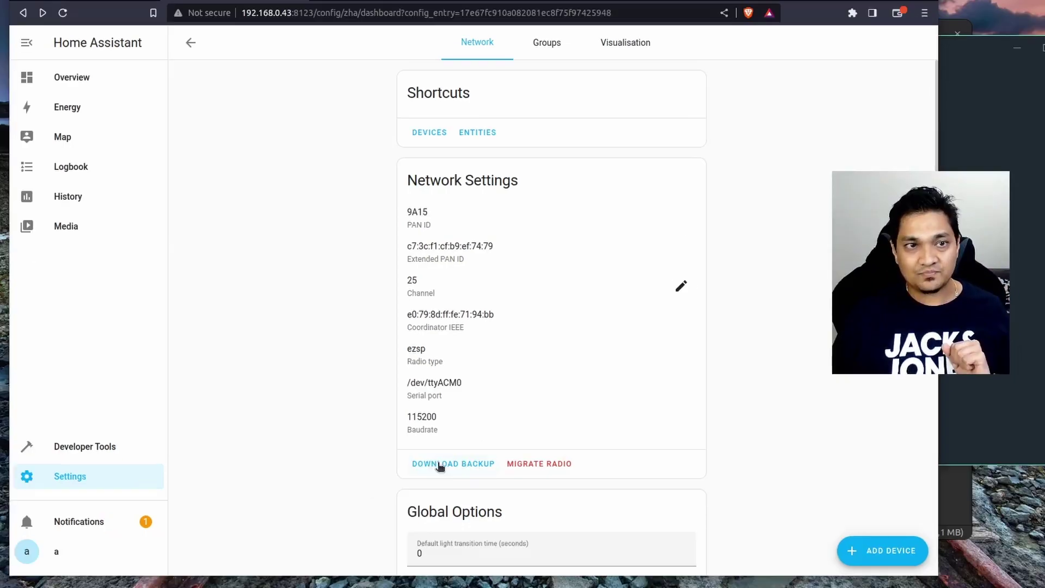
click(189, 44)
click(751, 520)
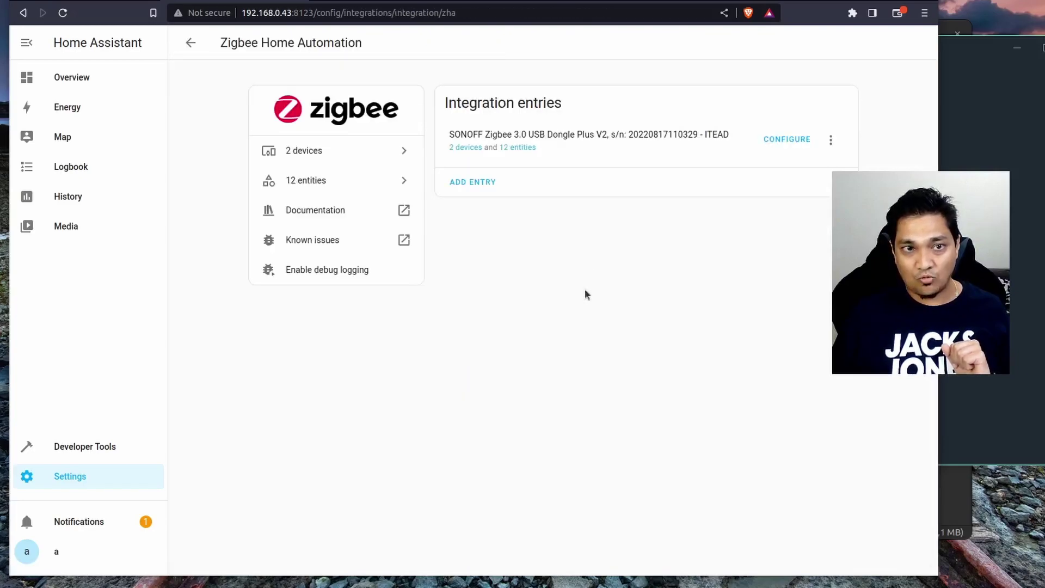
click(783, 141)
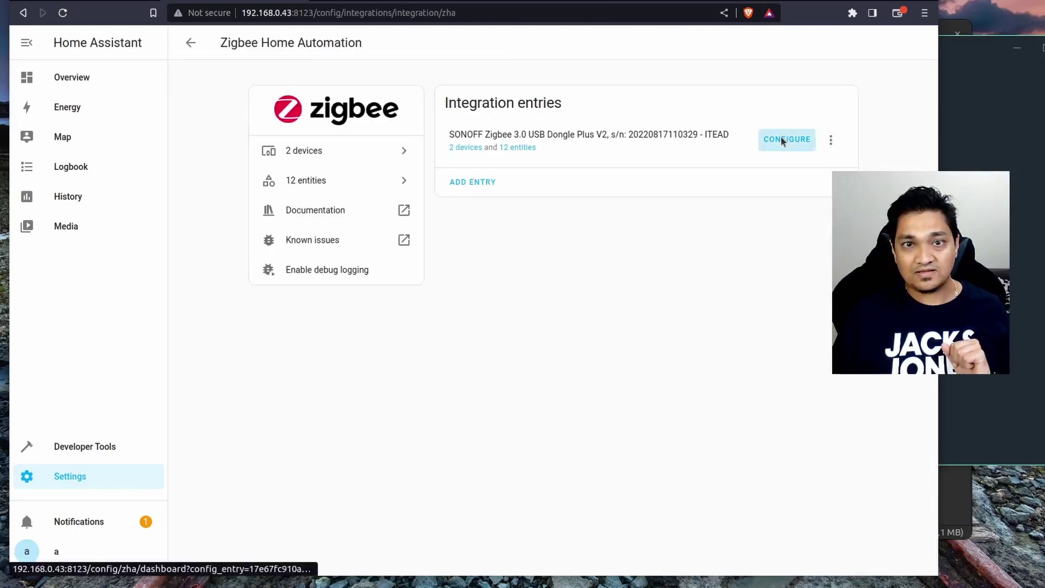
click(457, 466)
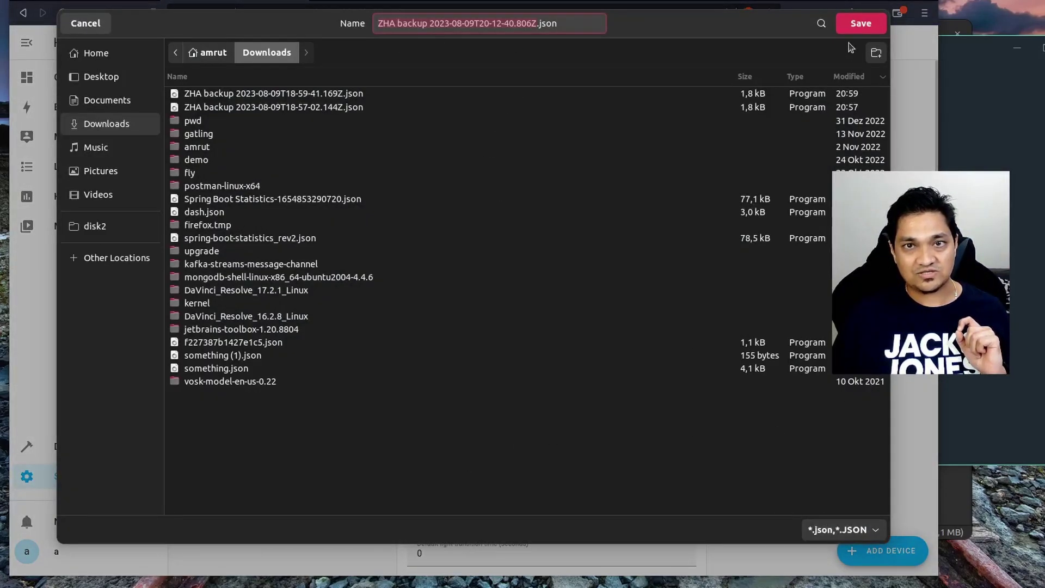
click(860, 24)
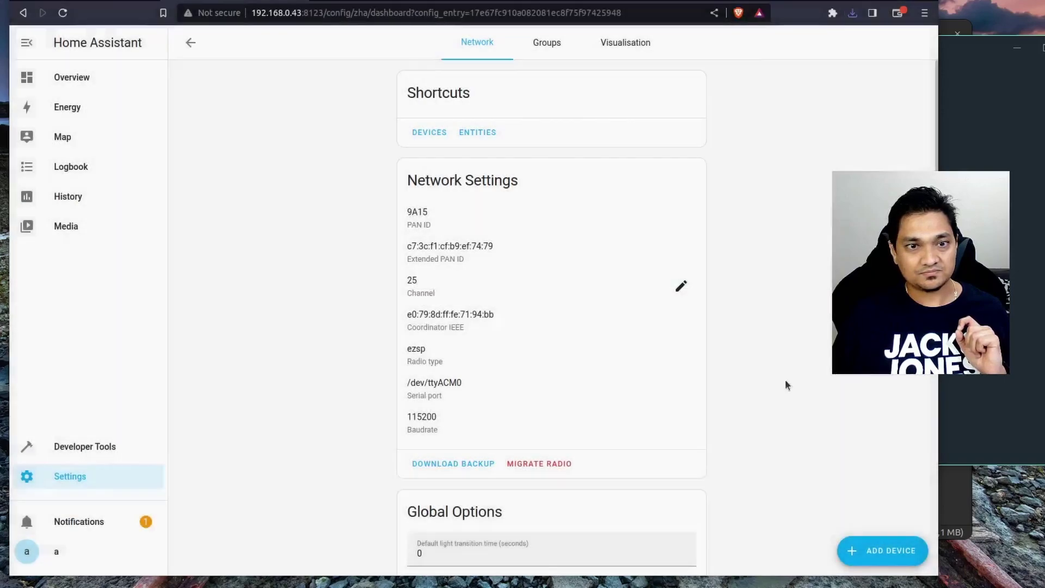
Start migrating the Zigbee network to a new radio, resetting the old radio and continuing past the unplug stage
click(542, 464)
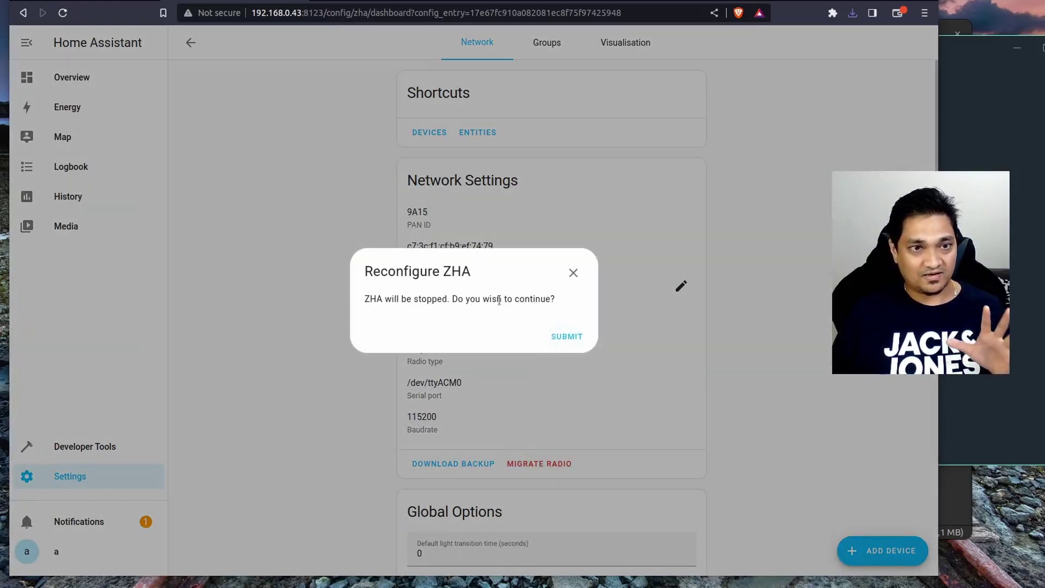
click(569, 337)
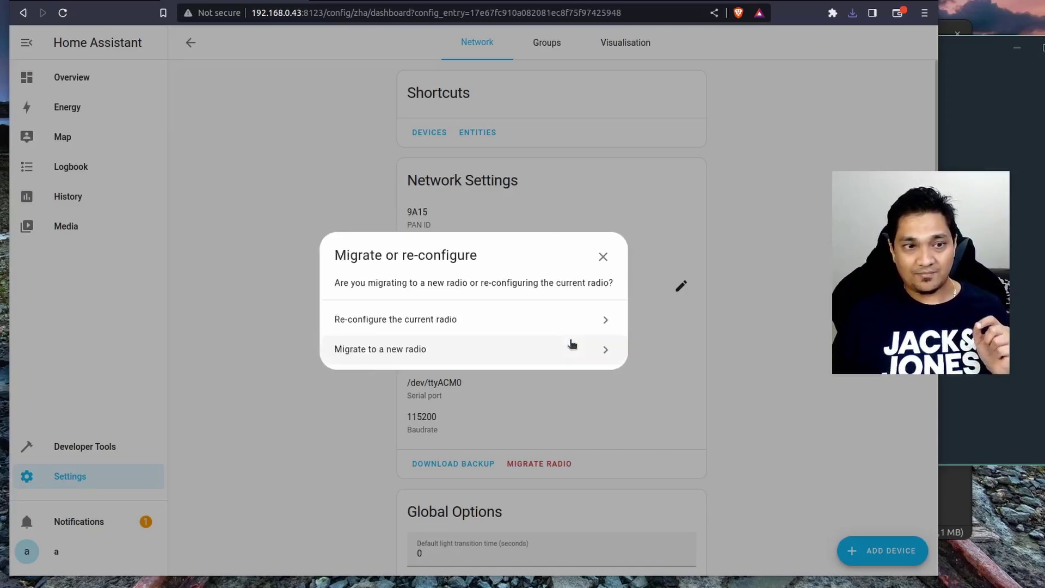
click(521, 357)
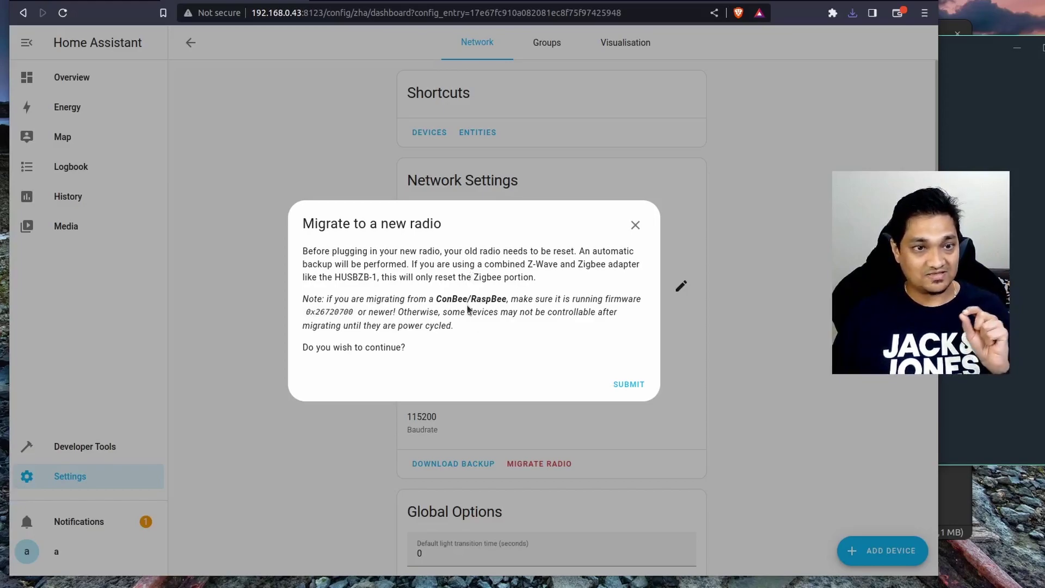
click(631, 384)
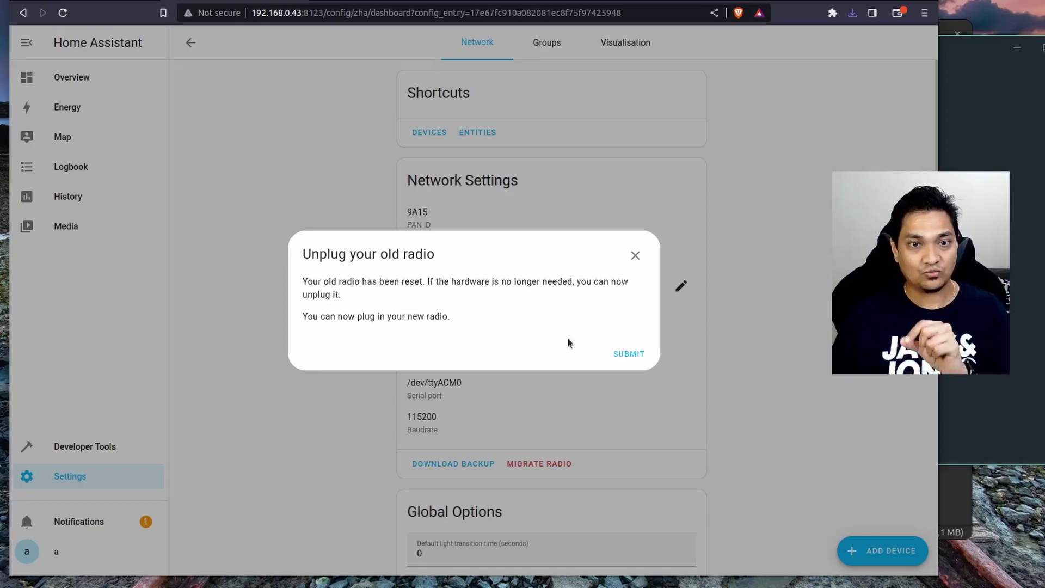
click(630, 354)
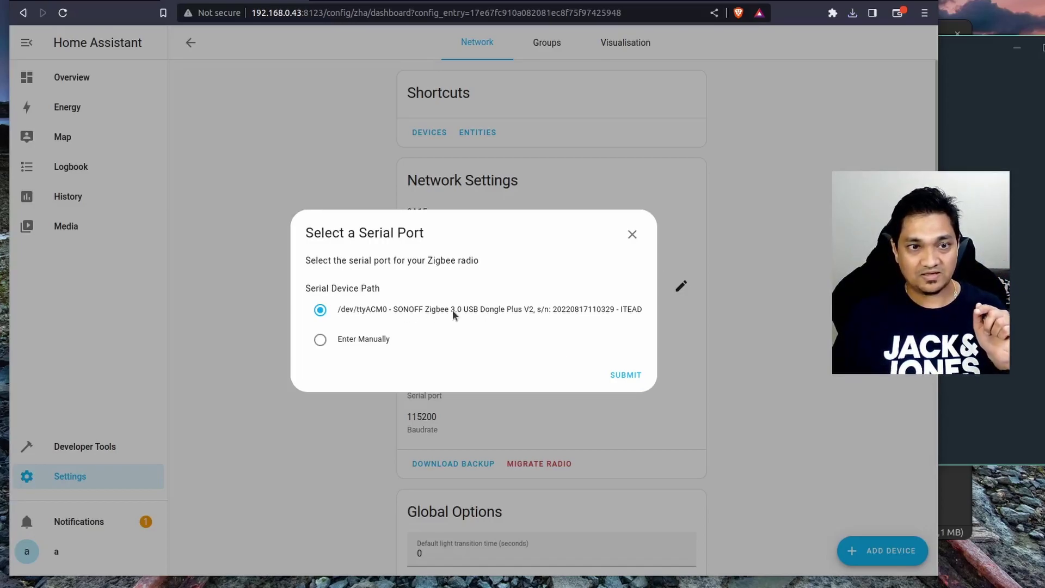
Choose the SONOFF dongle on /dev/ttyACM0 as the radio and restore the network from the manual backup ZHA backup 2023-08-09T20-12-40.806Z.json
click(626, 374)
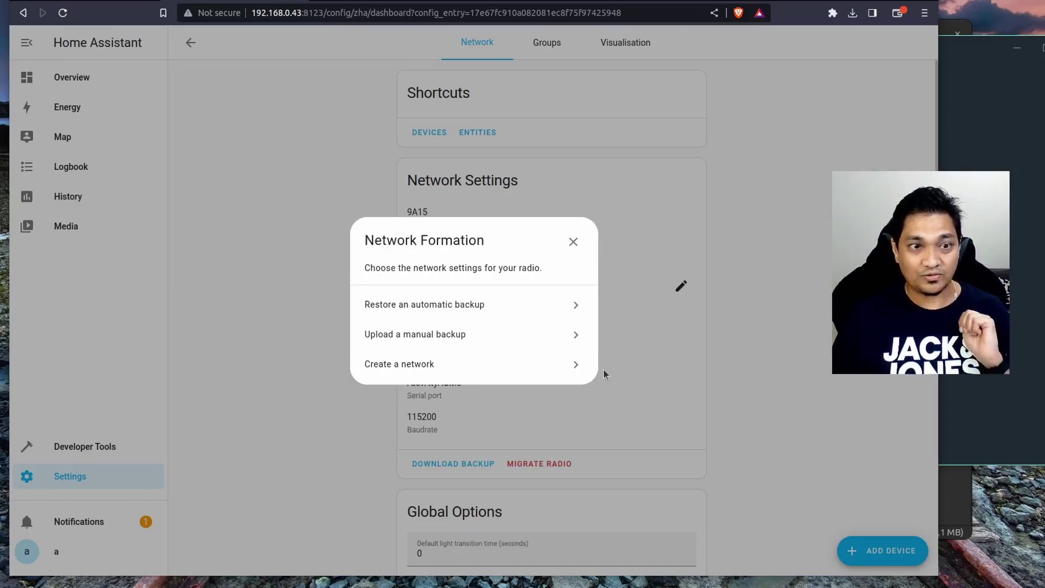
click(507, 339)
click(508, 339)
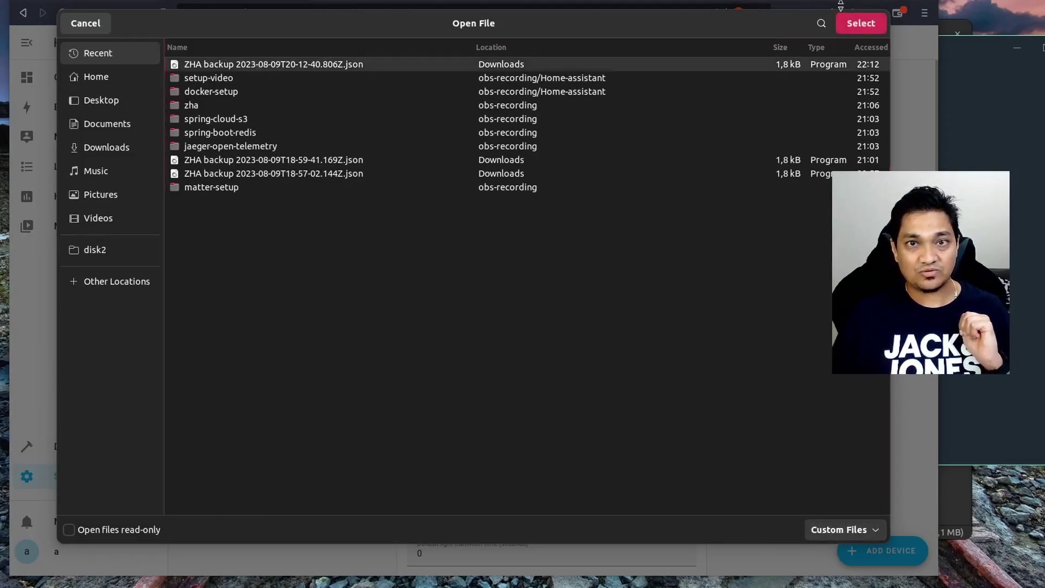
click(862, 26)
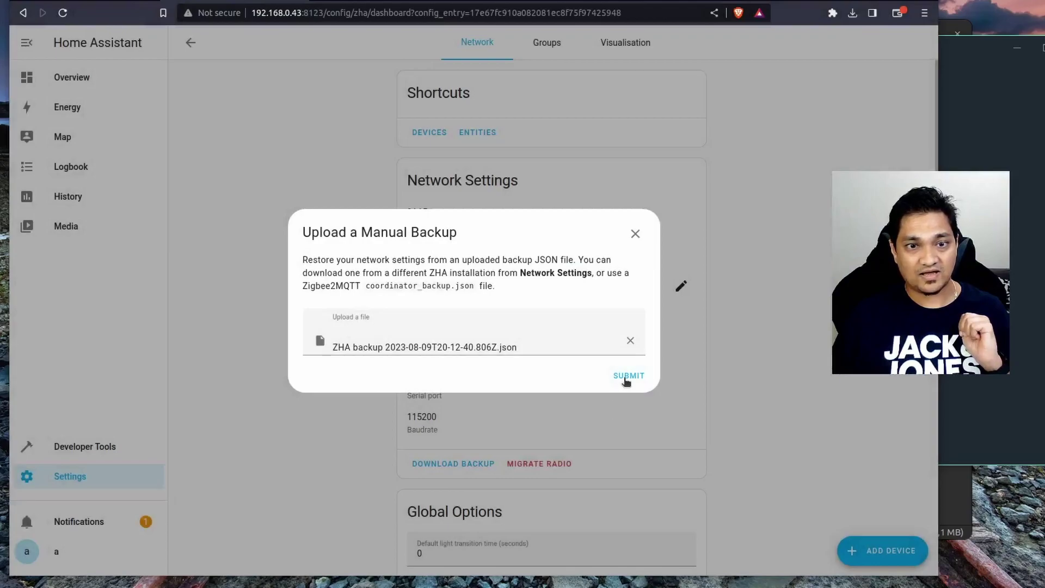
click(626, 377)
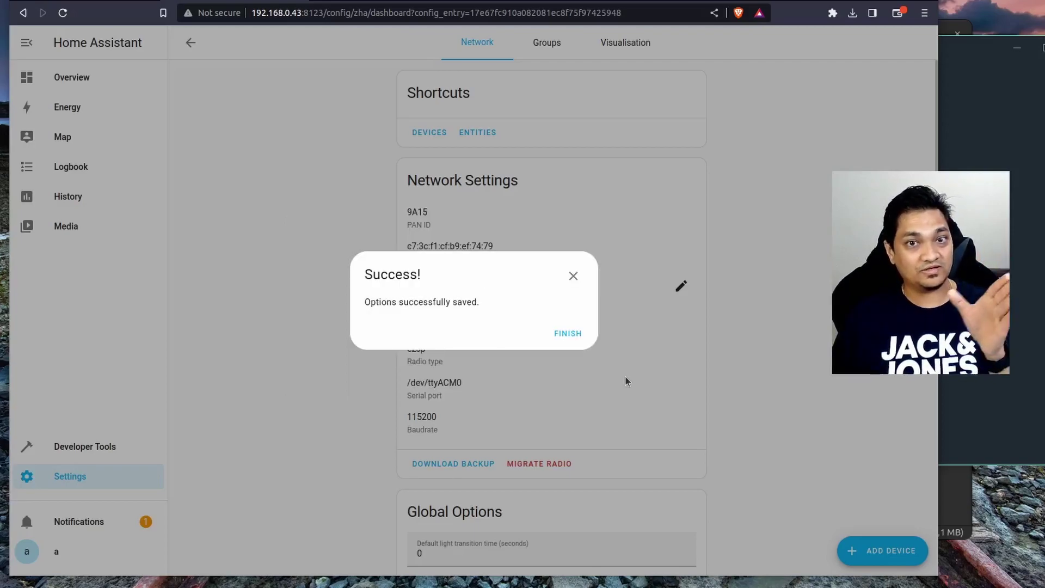
click(577, 330)
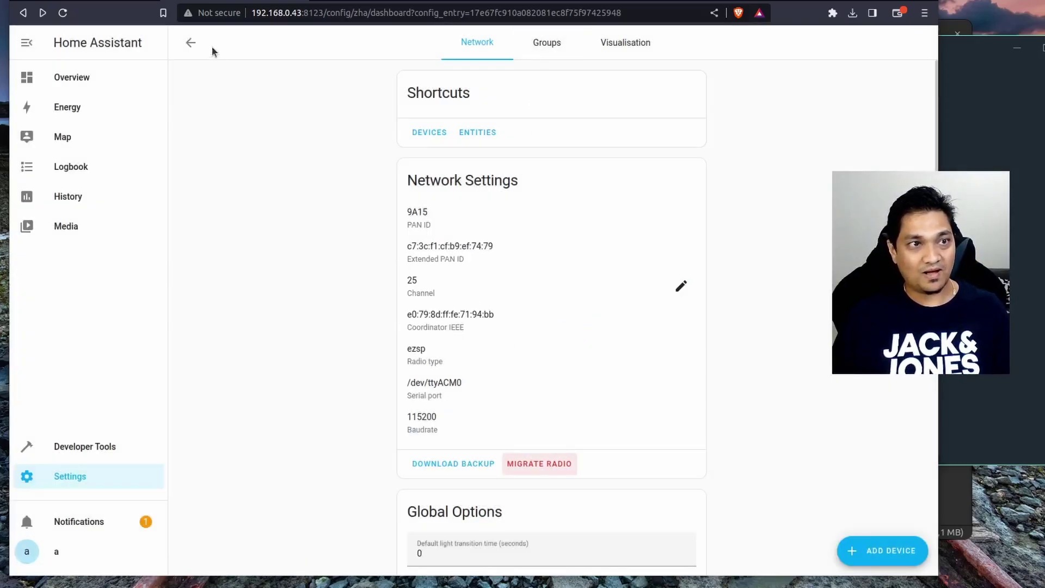
Open the Switch device under the Zigbee Home Automation integration and test it by turning it off and on again
click(190, 43)
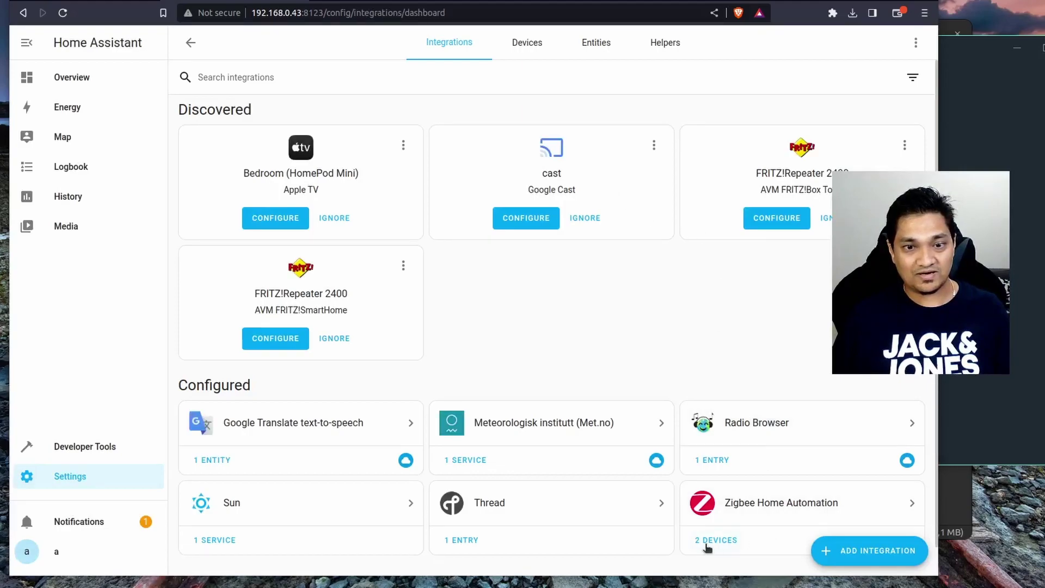
click(717, 540)
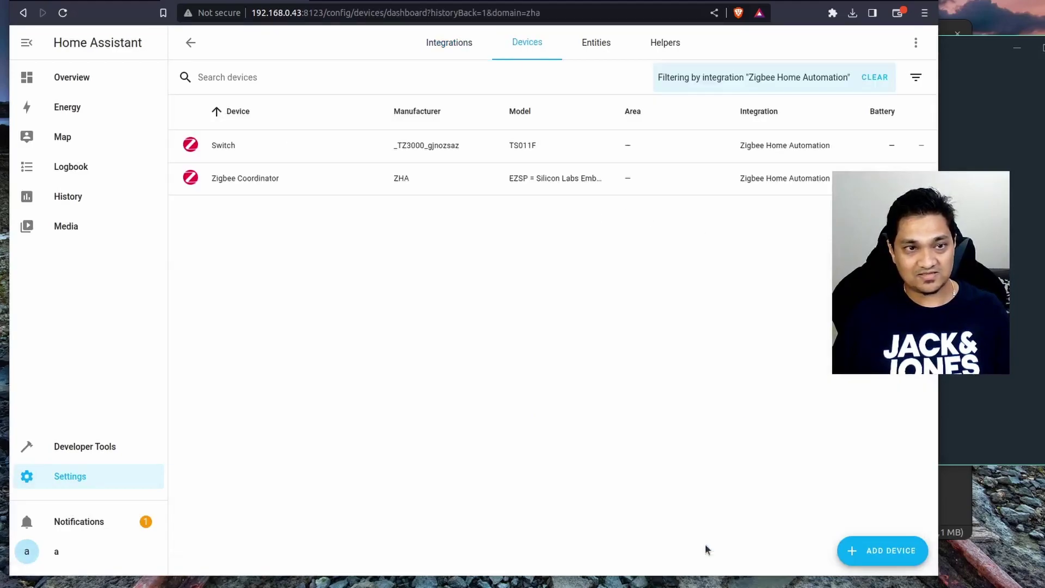
click(266, 144)
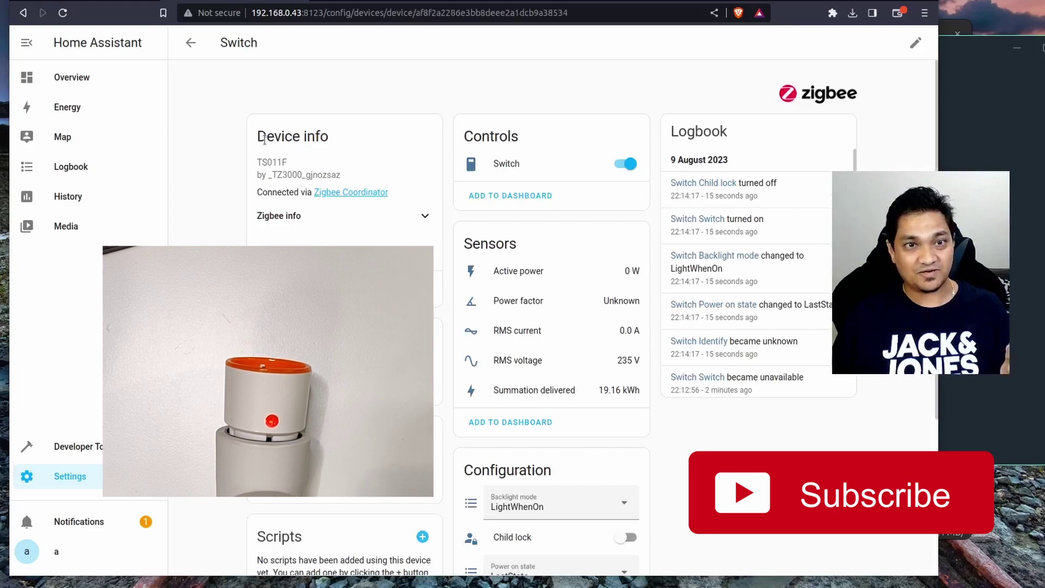
click(623, 165)
click(623, 166)
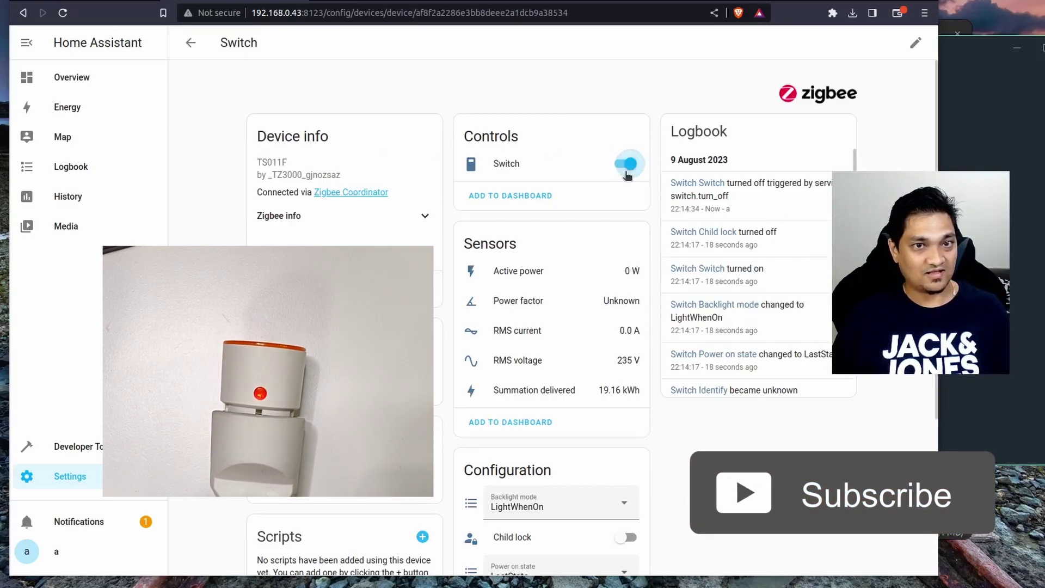